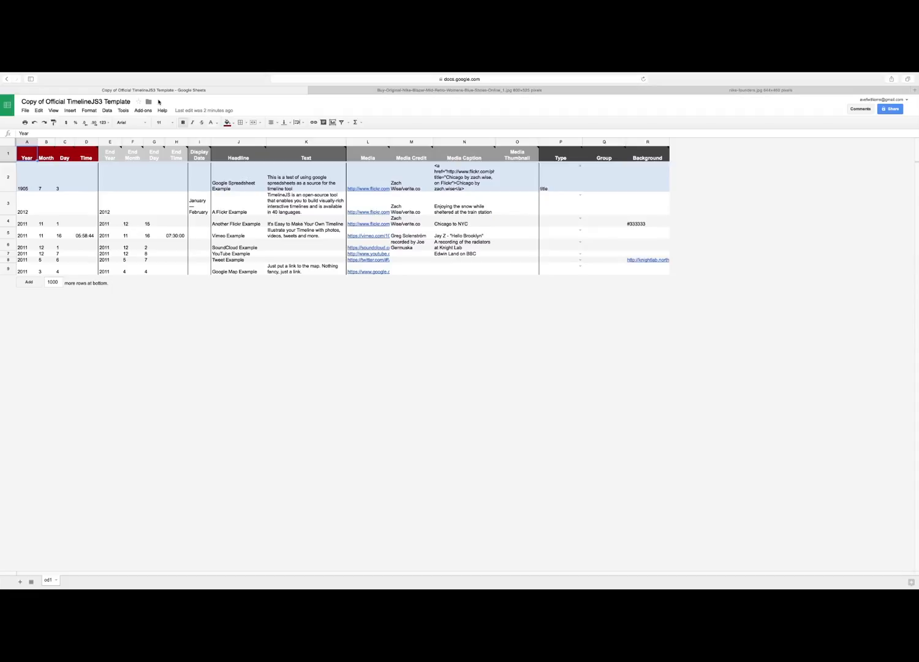
- Clear all the example entries beneath the header row, from the Year column through the Background column in rows 2 to 9
left_click(23, 171)
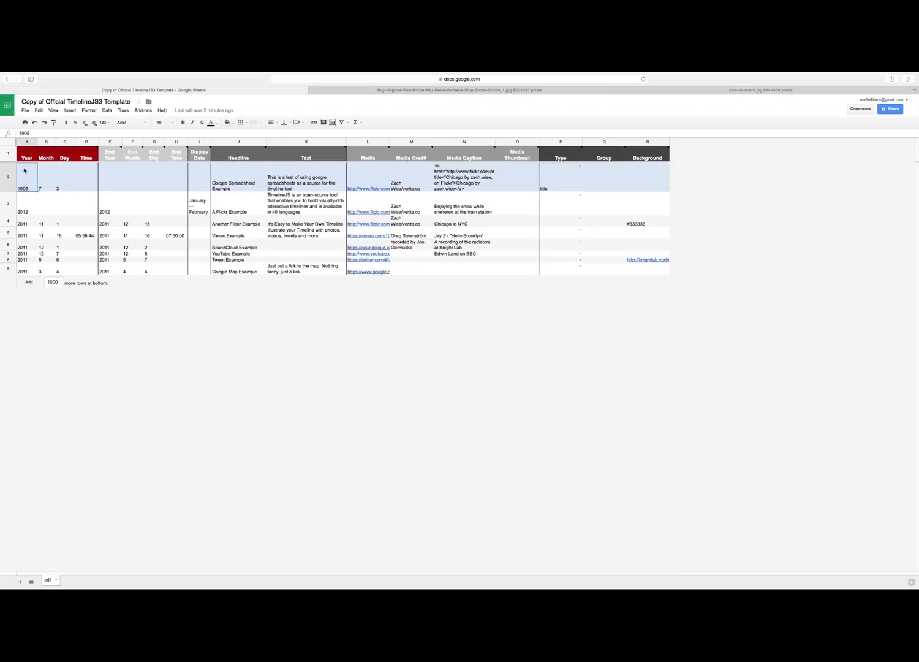
left_click_drag(33, 172, 643, 270)
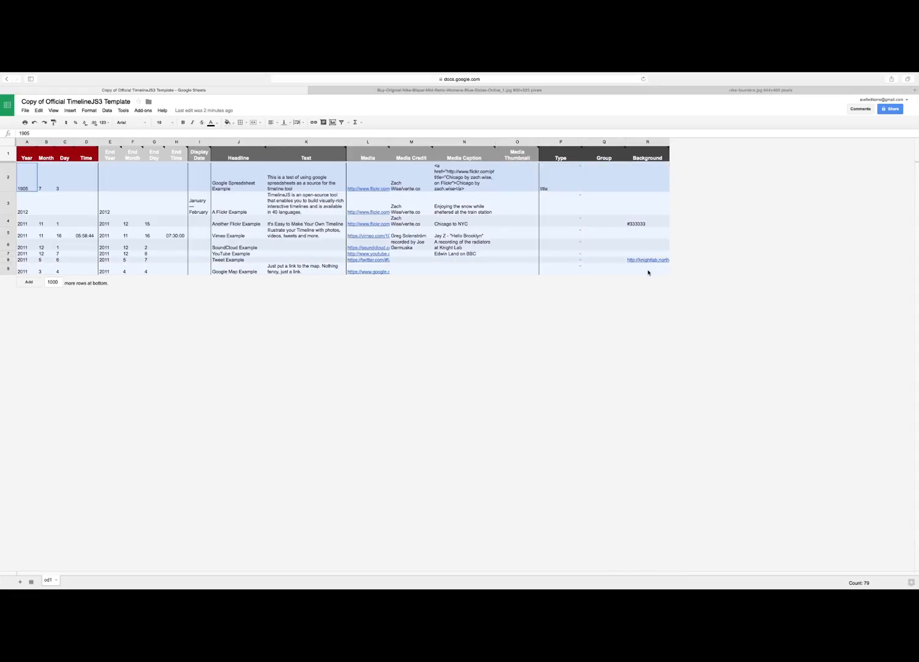
key("Delete")
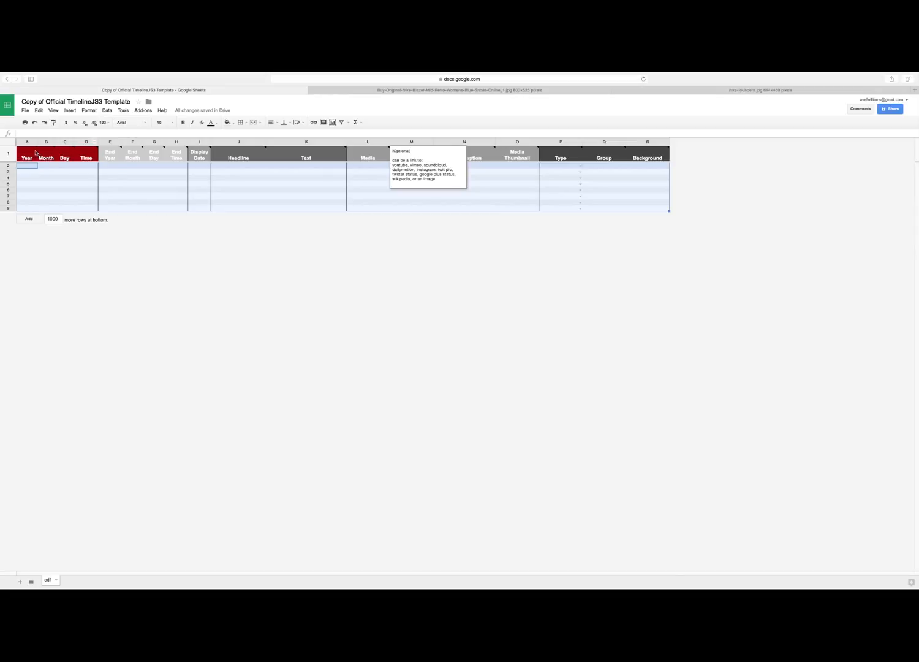
- Rename the spreadsheet as "History of Nike Inc."
mouse_move(35, 150)
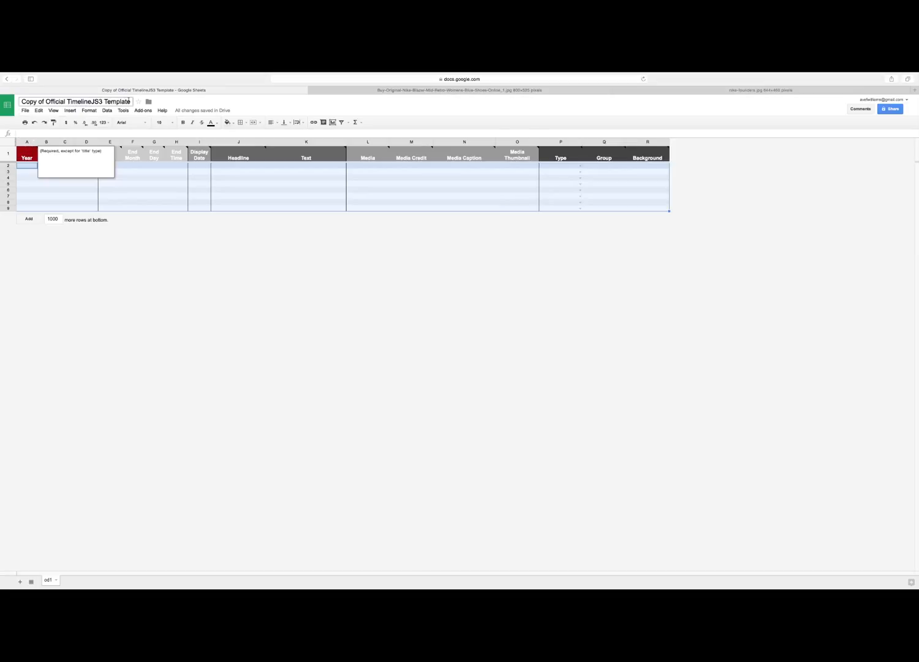
left_click(39, 96)
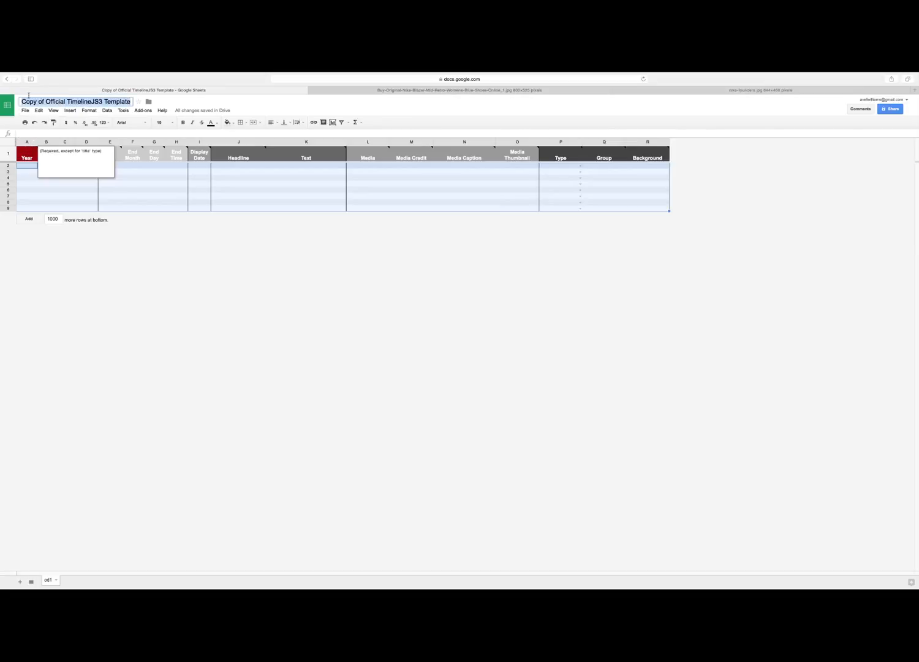
type("History o")
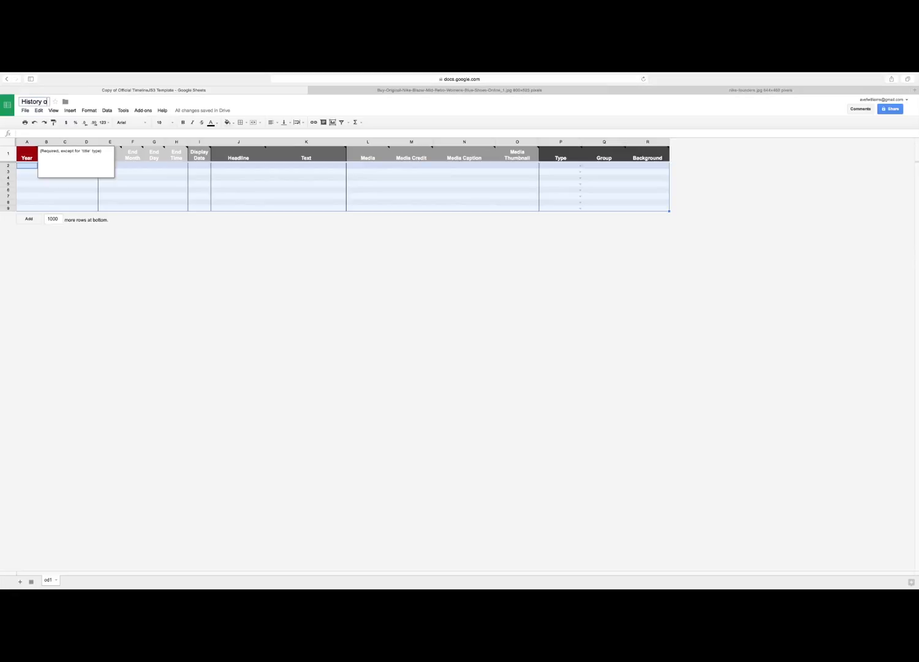
type("f Nike Inc.")
- Fill in row 2 with the year 1971 and the headline "History of Nike Inc."
left_click(25, 165)
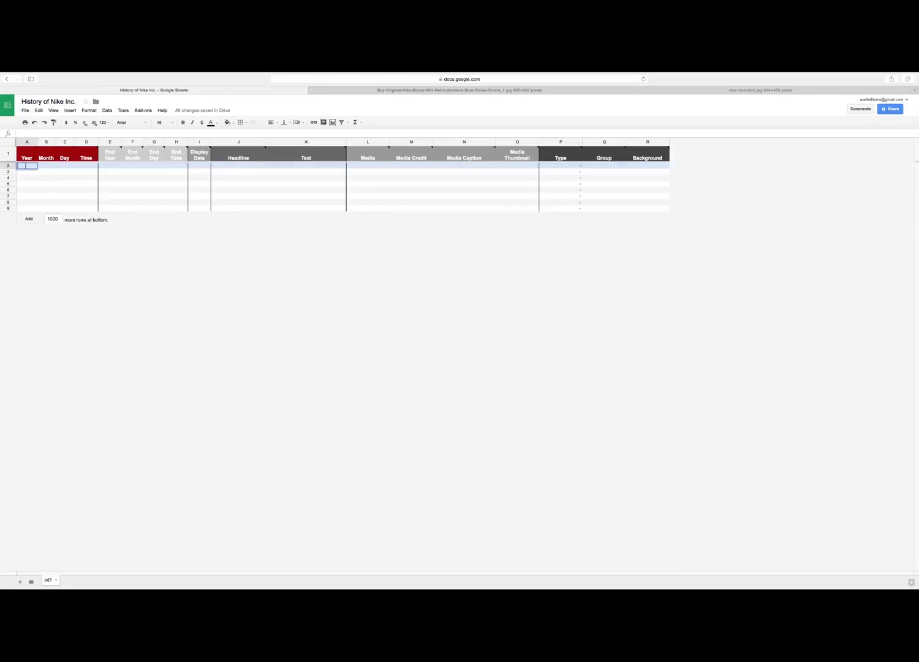
type("1971")
left_click(199, 167)
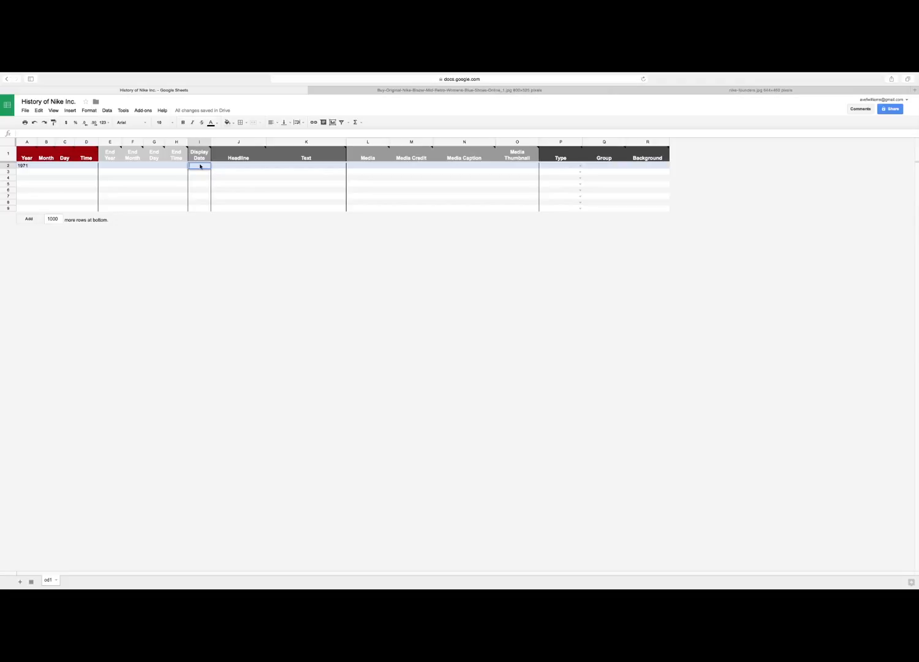
left_click(235, 168)
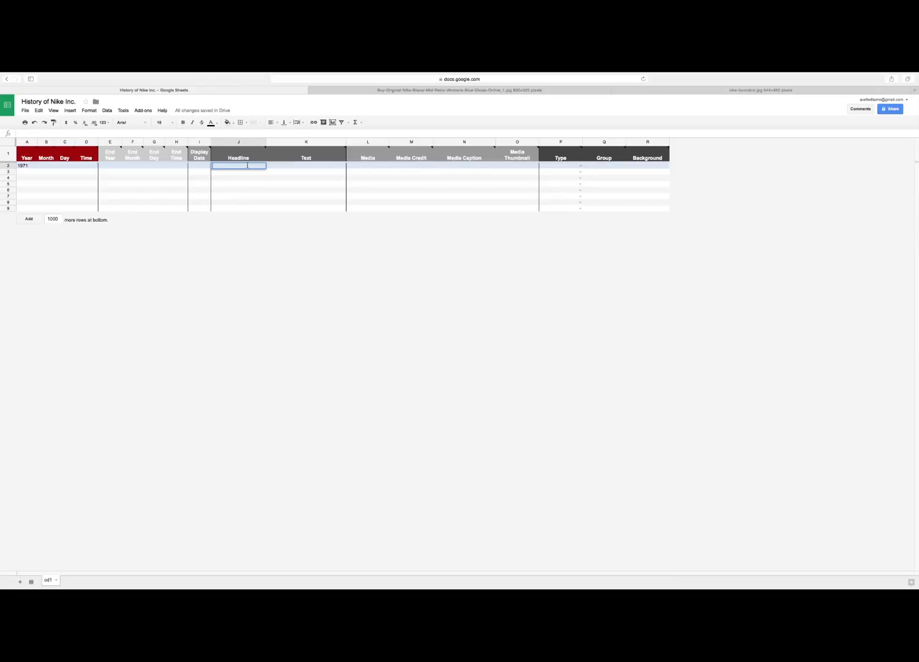
type("History of Nike Inc.")
key("Tab")
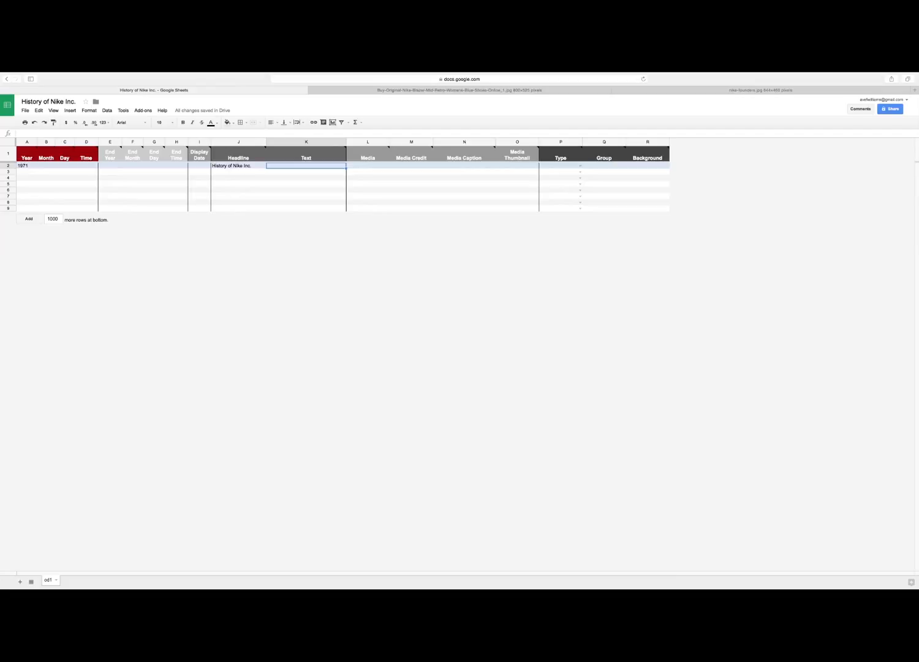
- Enter the row 2 text "Nike Inc. was created by Bill Bowerman, a track and field coach and Phil Knight, a middle distance runner"
type("Niek")
type("ke Inc. was cre")
type("ated by Bi")
type("ll B")
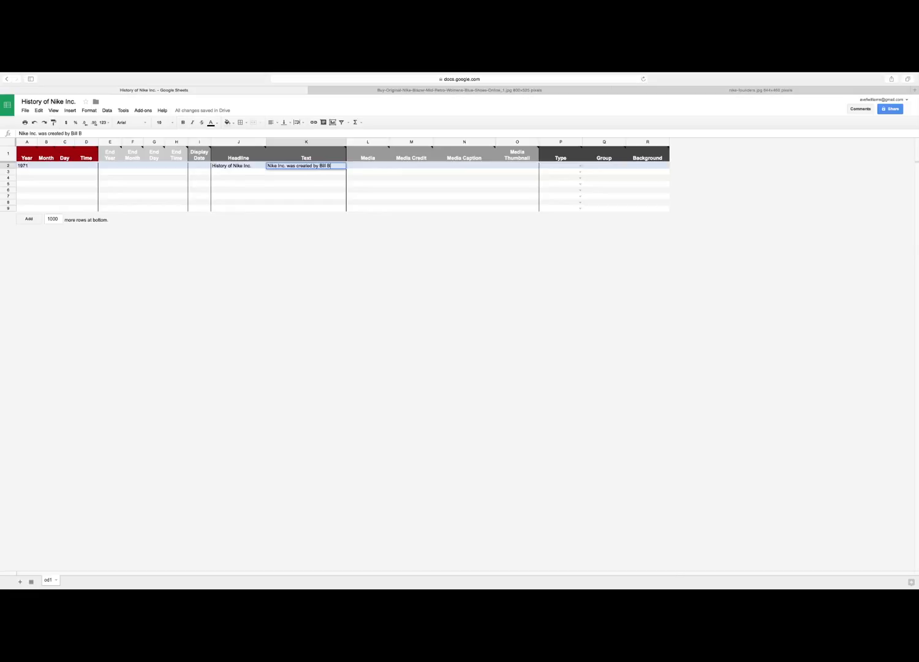
type("owerman, a track and field")
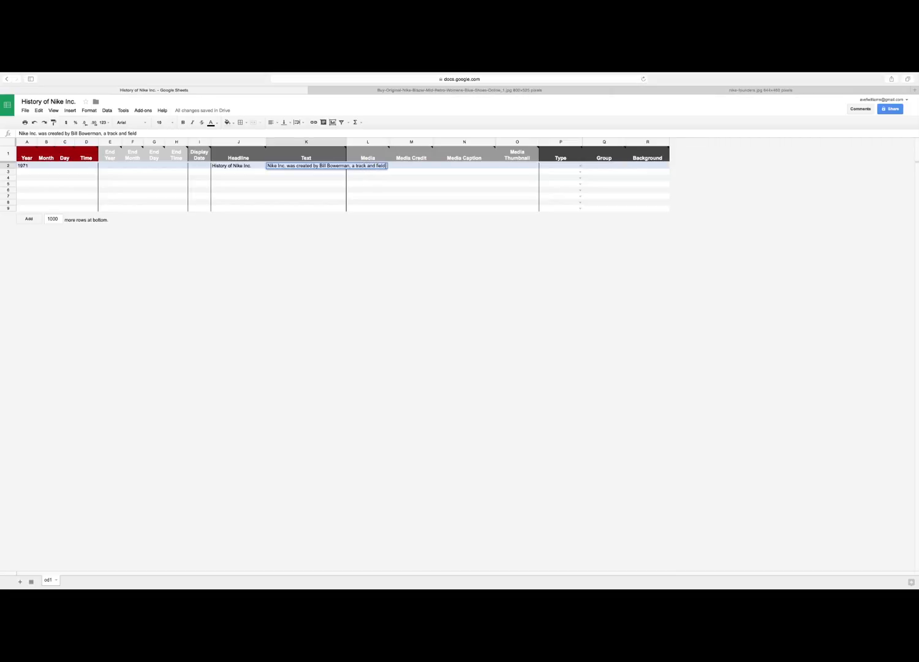
type(" coach and Phil Knight,")
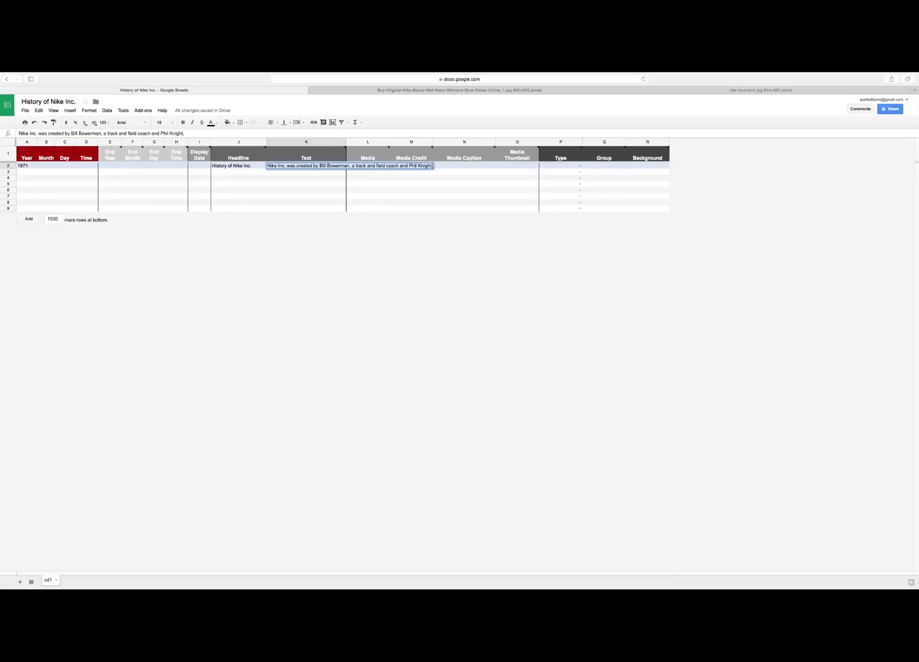
type(" a middle distance runner")
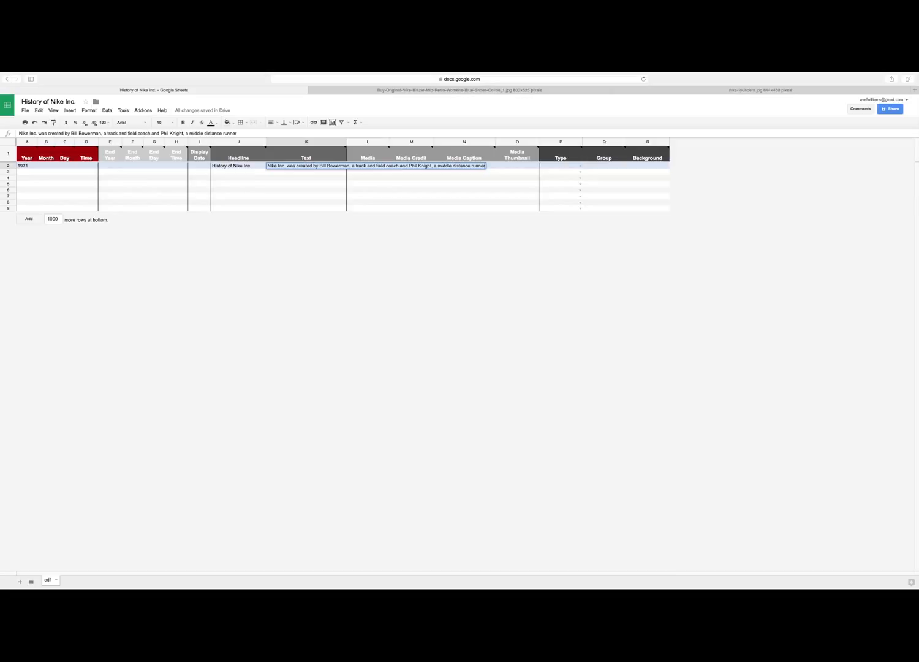
left_click(328, 209)
- Copy the web address of the nike-founders.jpg image for use as the row 2 media
double_click(358, 177)
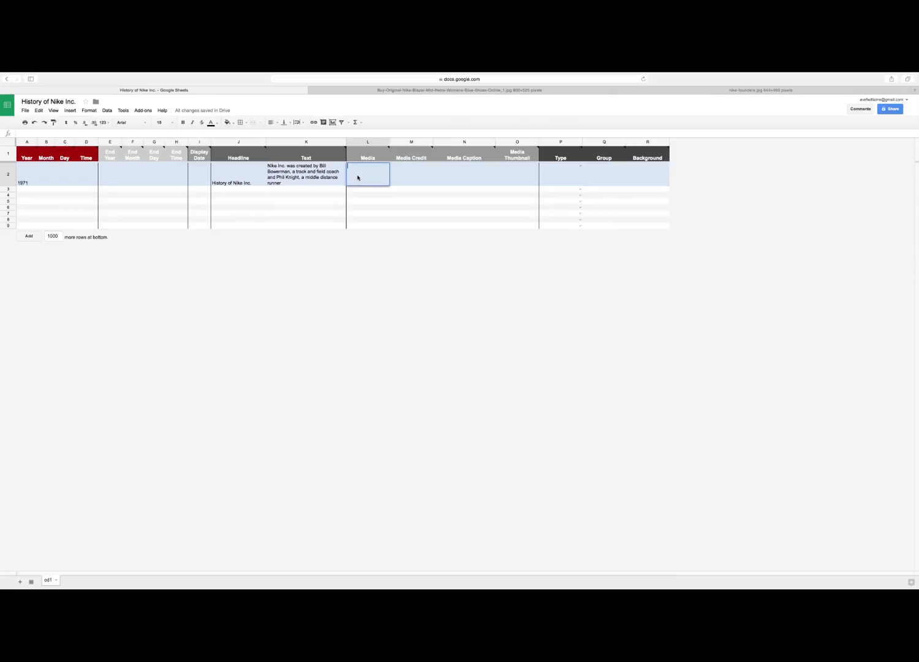
double_click(373, 168)
left_click(732, 90)
left_click(460, 79)
right_click(469, 79)
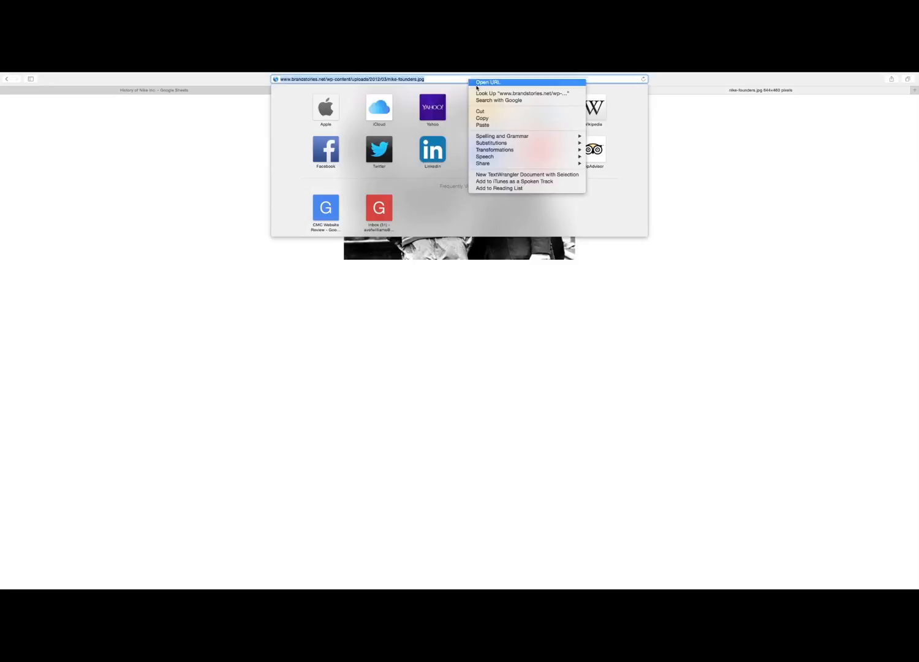
left_click(497, 118)
- Return to the timeline spreadsheet and paste the copied nike-founders.jpg address as the media of row 2
left_click(203, 90)
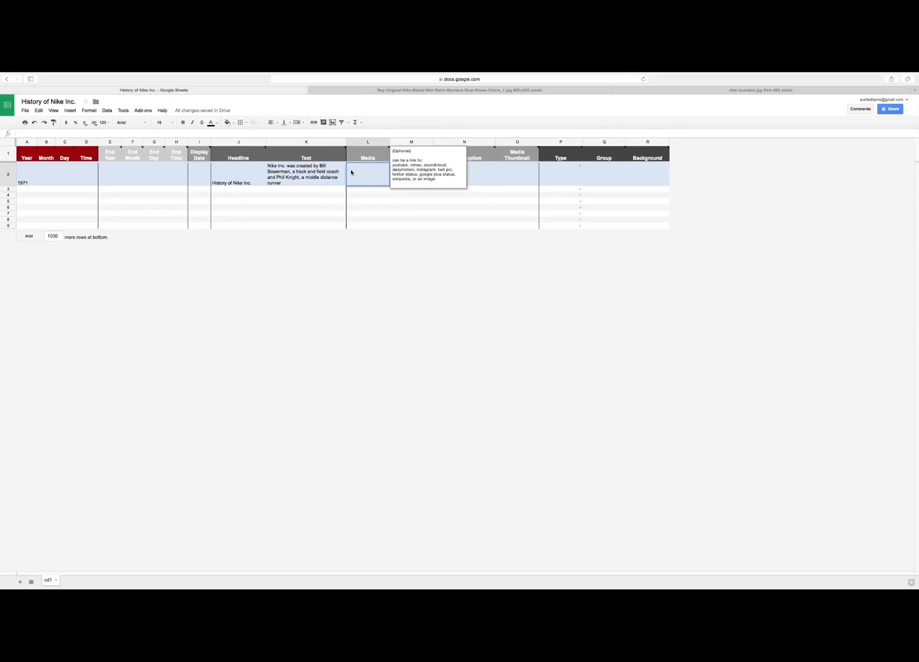
left_click(366, 226)
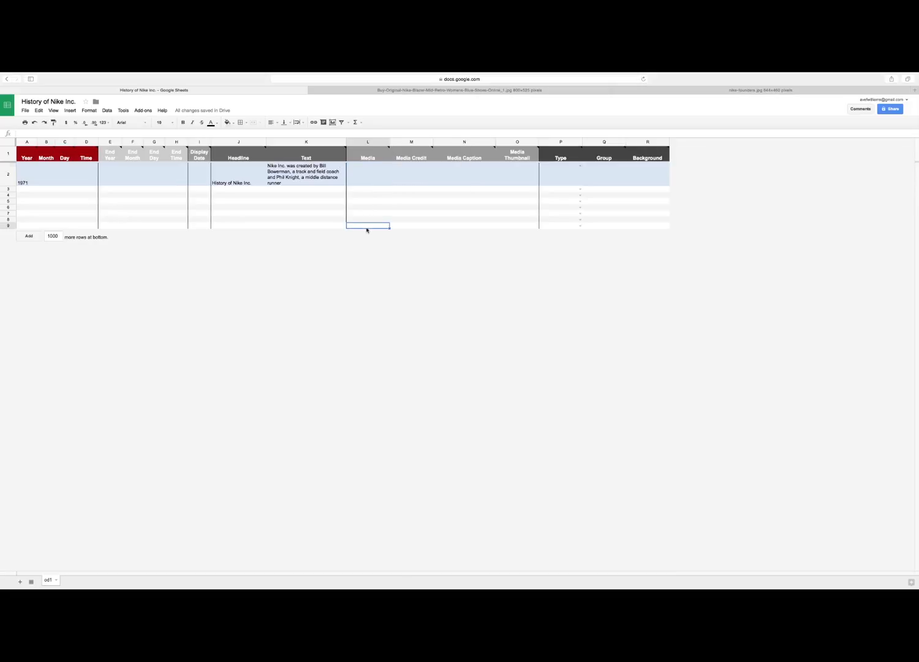
double_click(363, 171)
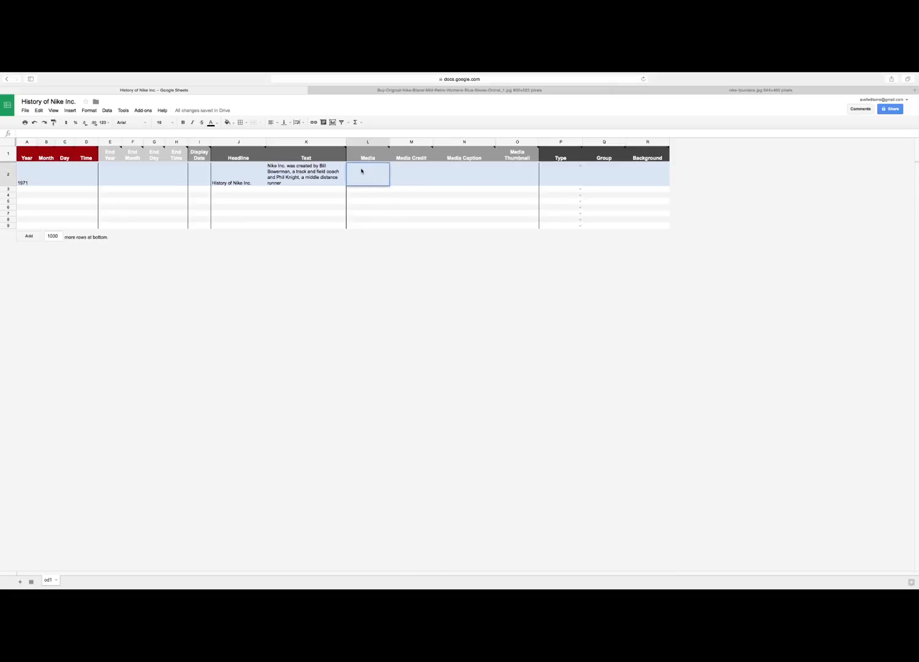
left_click(394, 226)
left_click(362, 175)
key("ctrl+v")
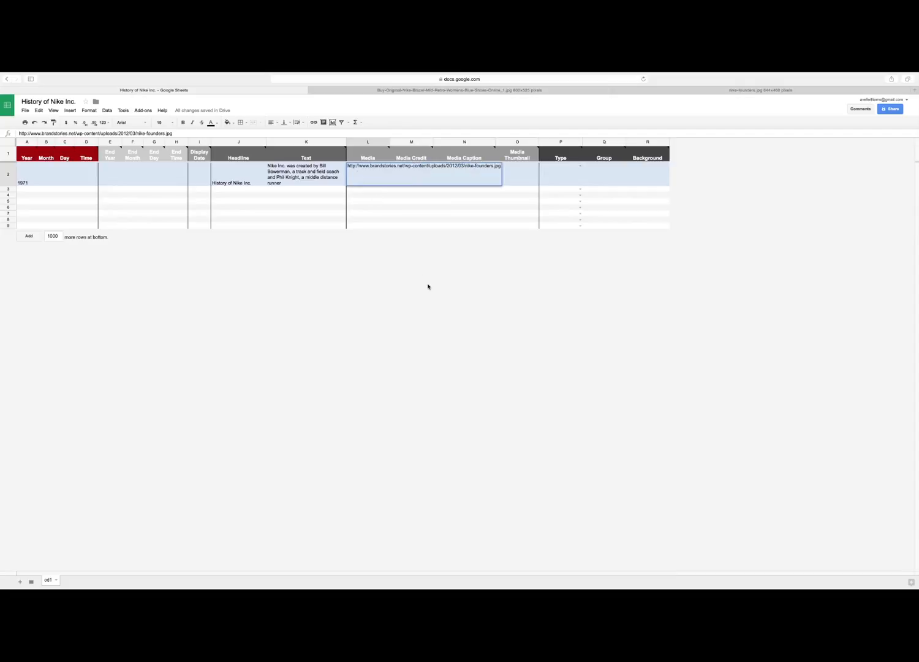
left_click(412, 225)
- Check the source site of the founders image and enter "brandstories.net" as the media credit in row 2
left_click(417, 175)
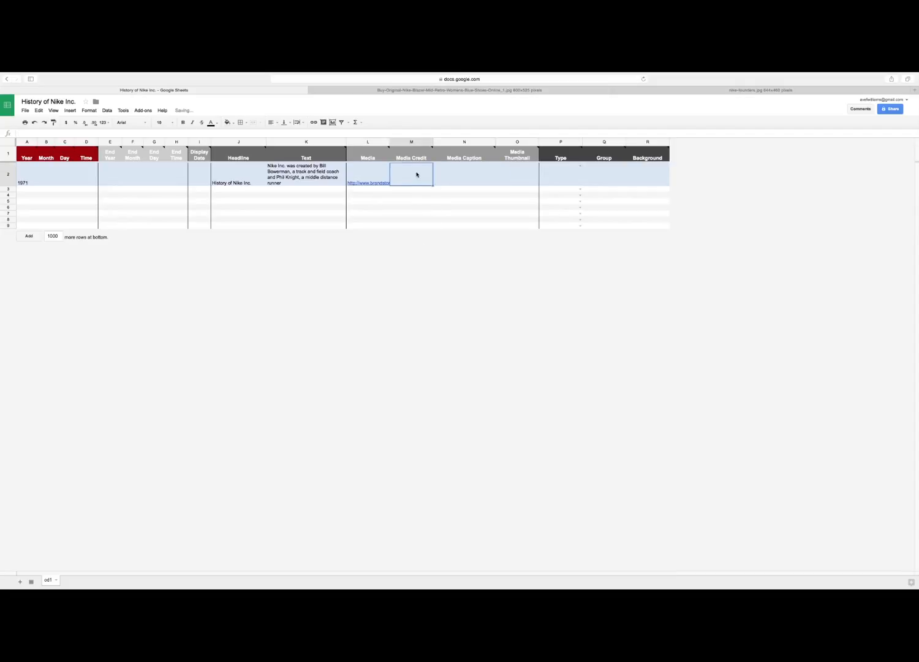
left_click(769, 92)
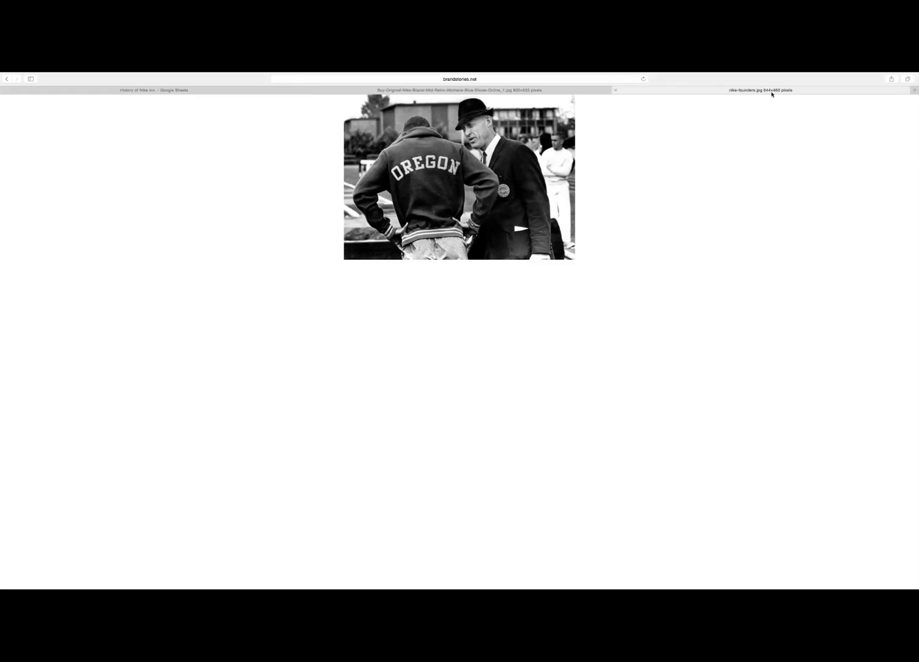
left_click(160, 92)
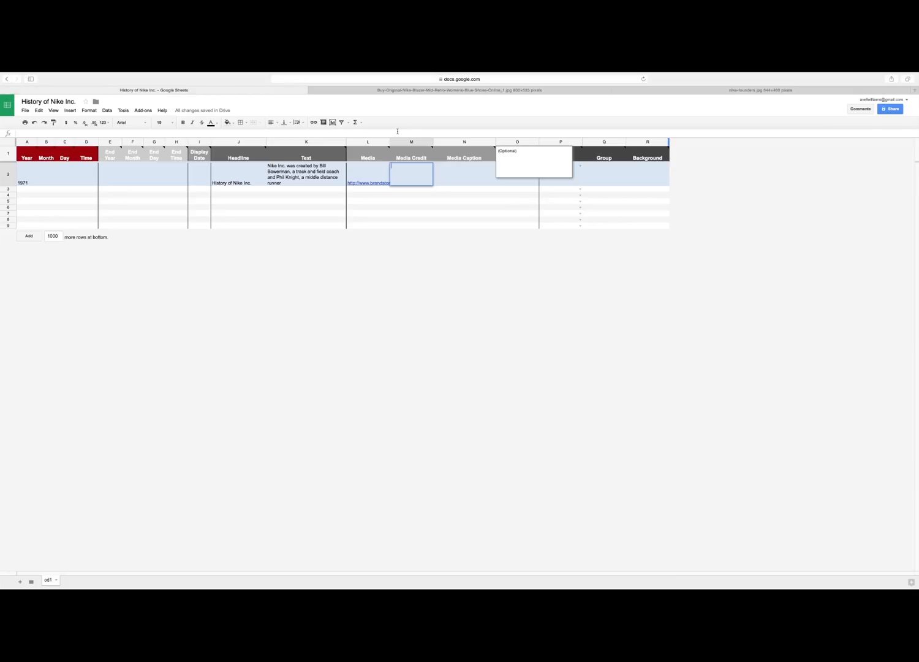
type("brandstories.net")
- Enter the row 2 media caption "Phil Knight was enrolled in the University of Oregon"
left_click(454, 171)
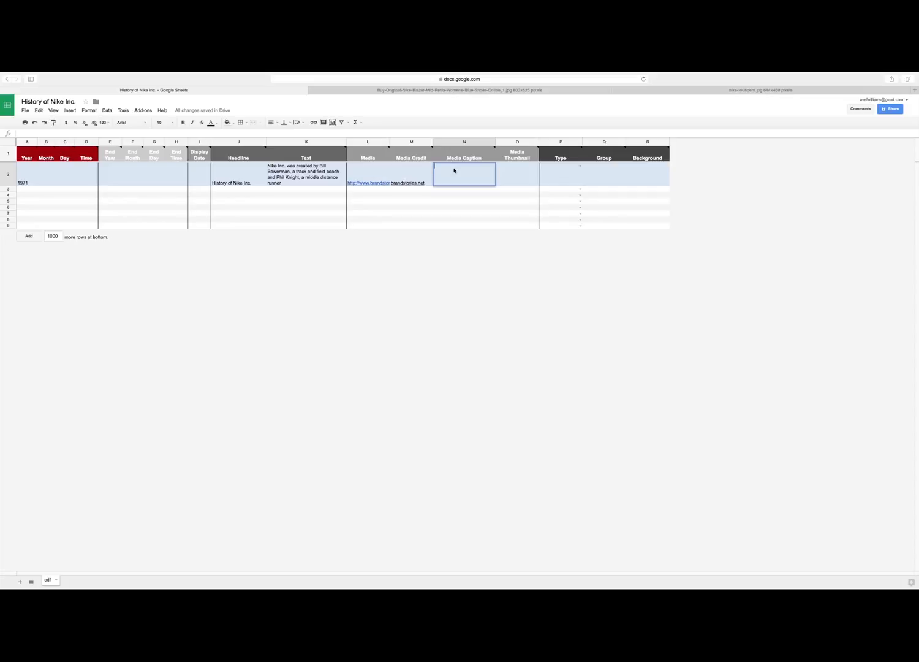
type("Phil Knight was enrolled in the Universi")
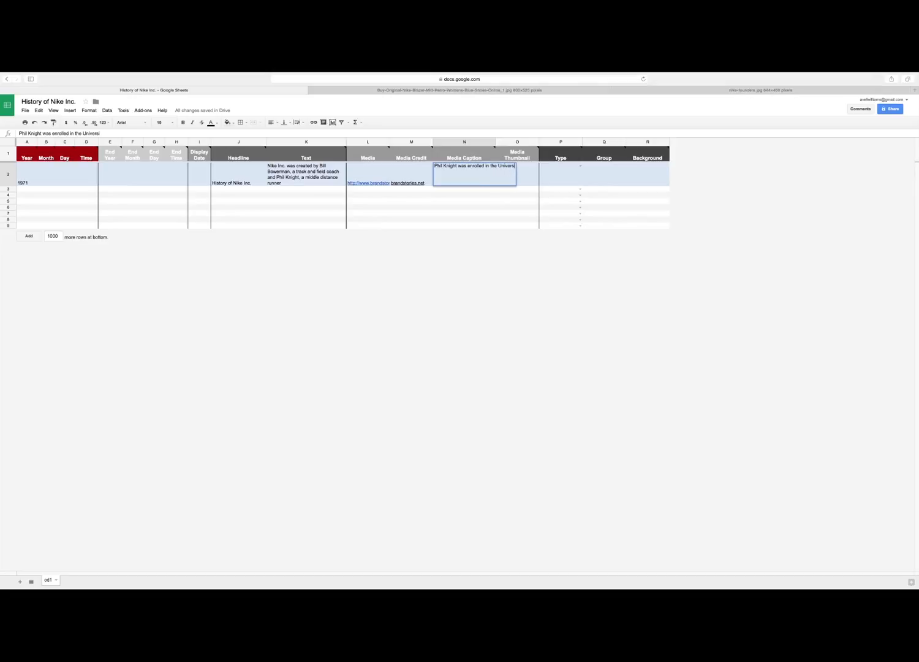
type("ty of Oregon")
- Set the type of row 2 to title
left_click(577, 226)
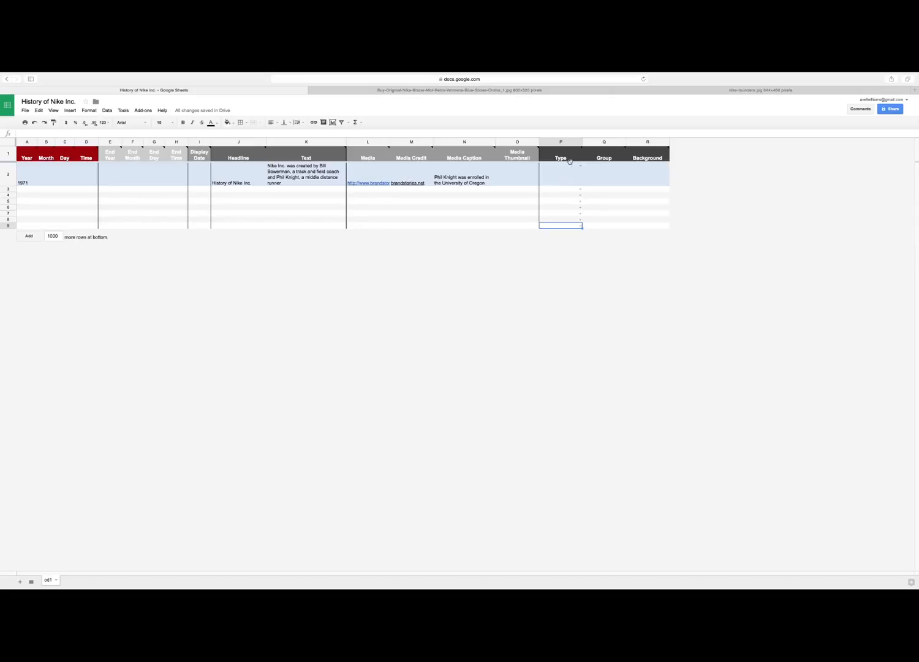
left_click(581, 166)
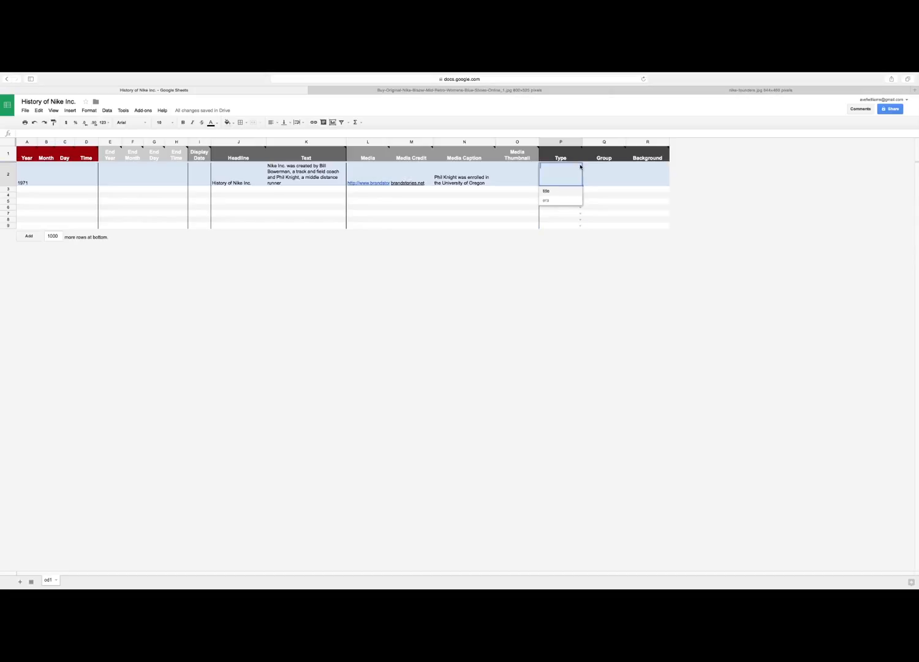
left_click(547, 191)
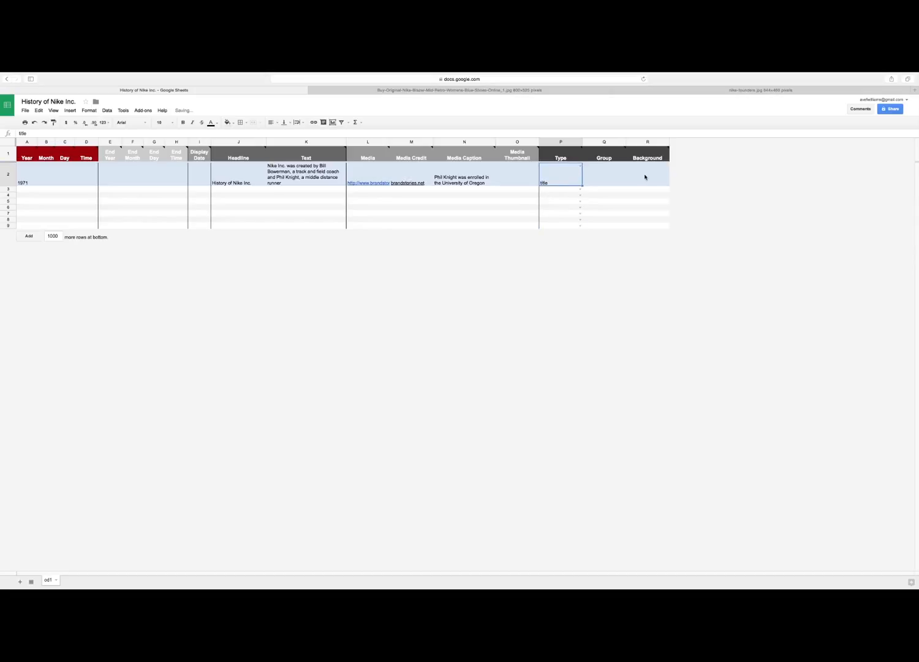
left_click(608, 179)
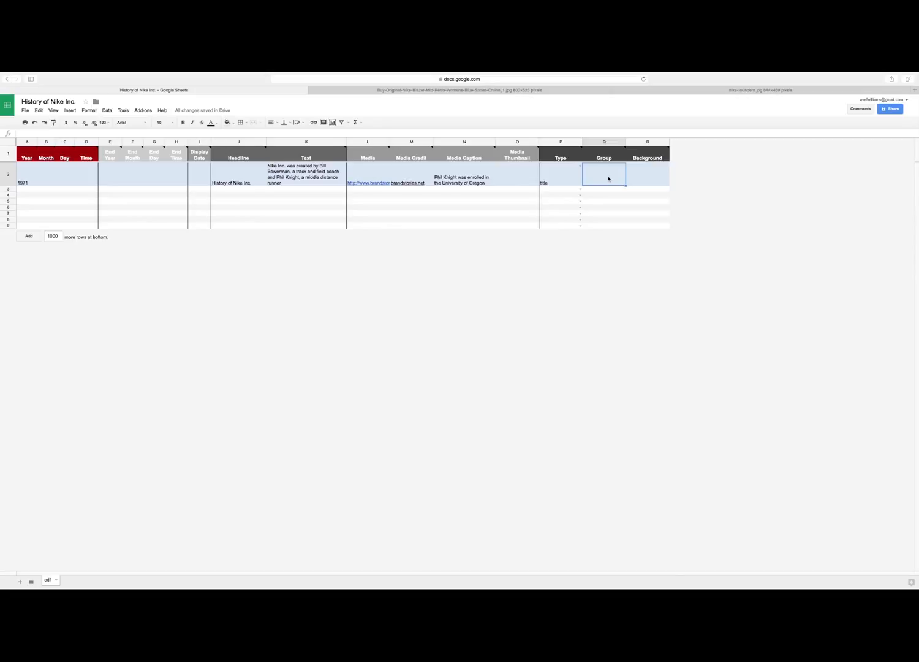
double_click(638, 174)
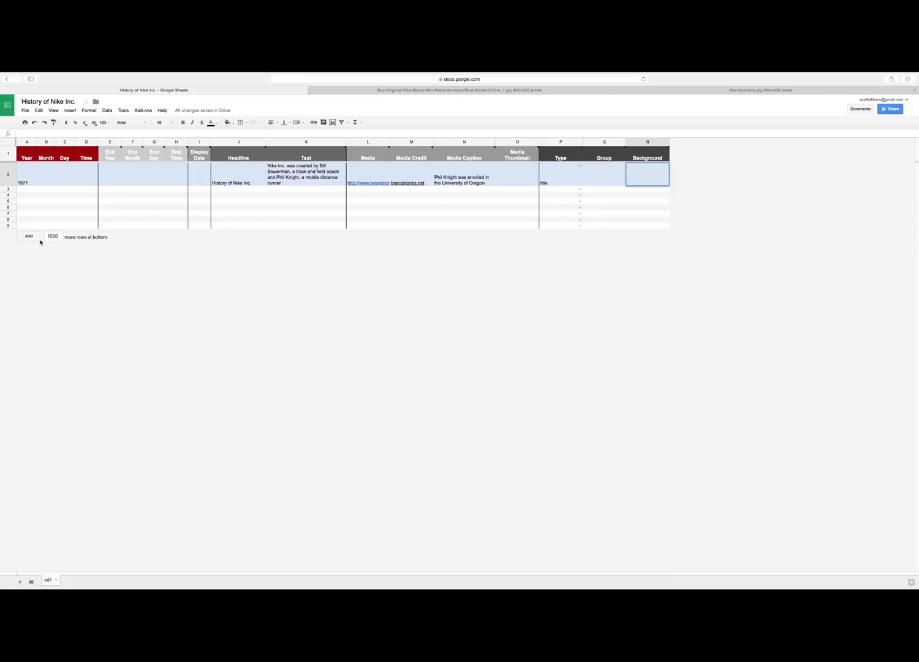
- Add 3 more rows at the end of the sheet and delete row 12
left_click_drag(59, 236, 45, 236)
key("BackSpace")
type("3")
left_click(34, 237)
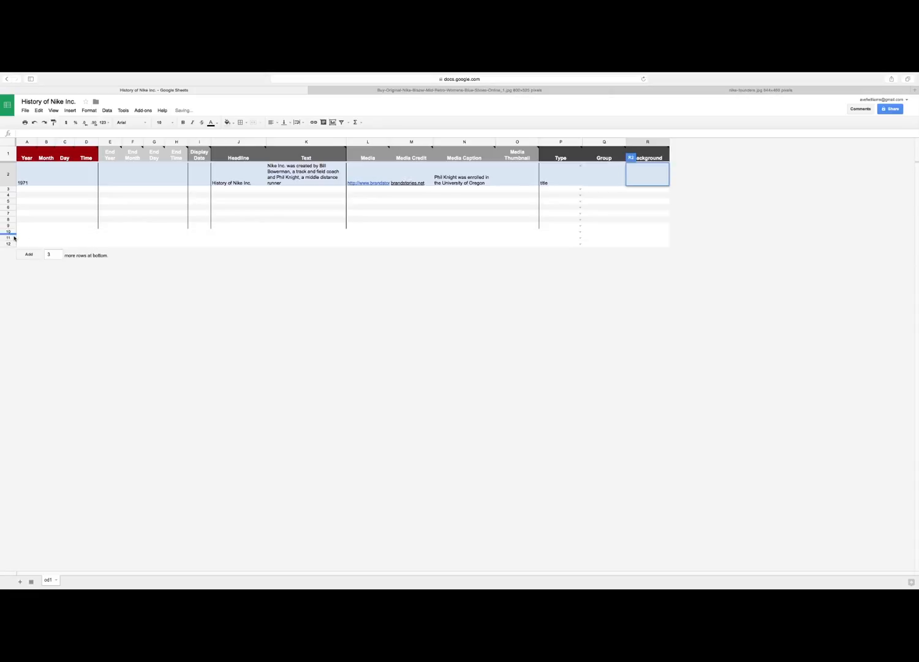
right_click(11, 244)
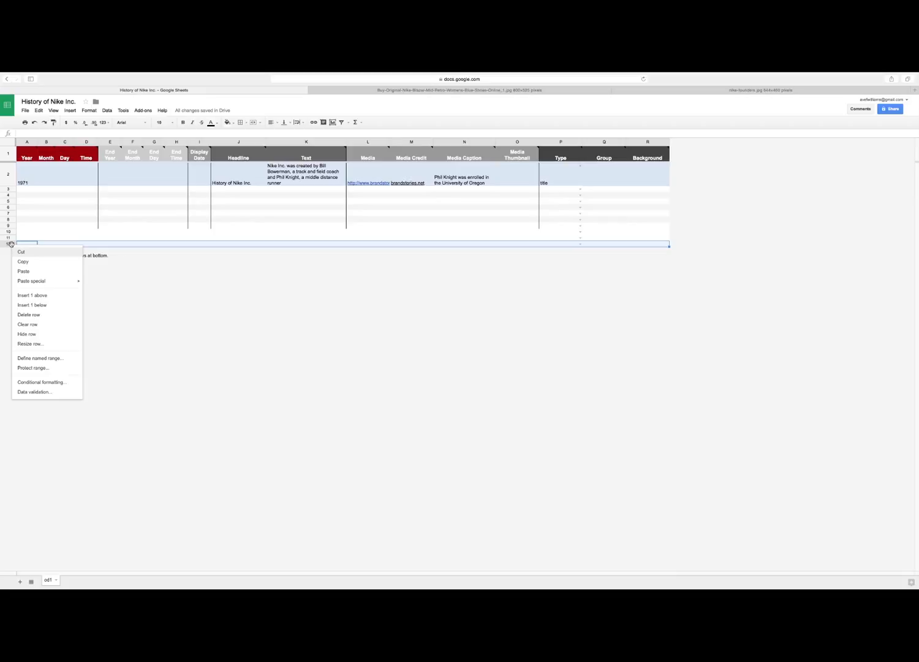
left_click(29, 315)
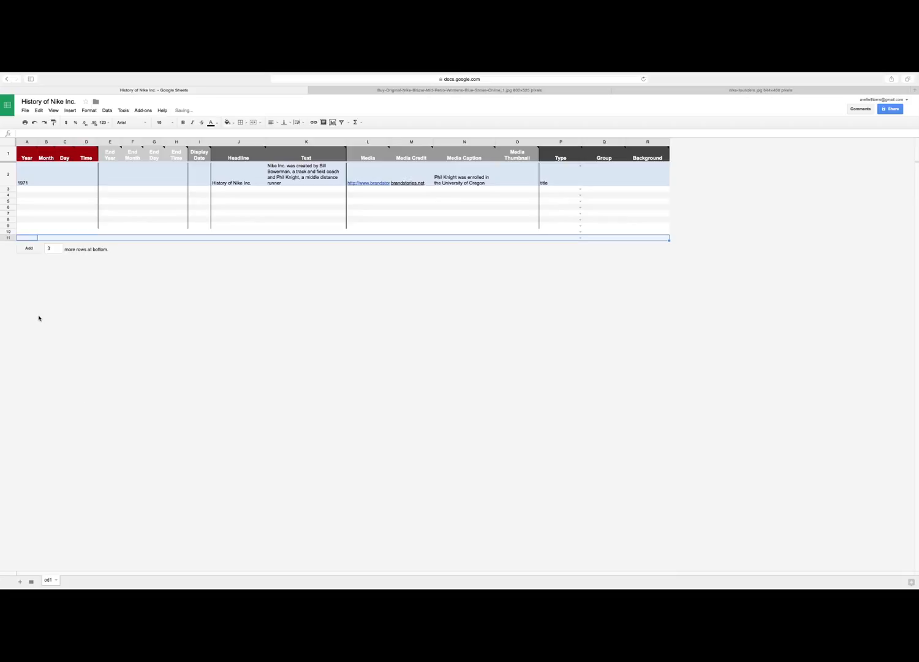